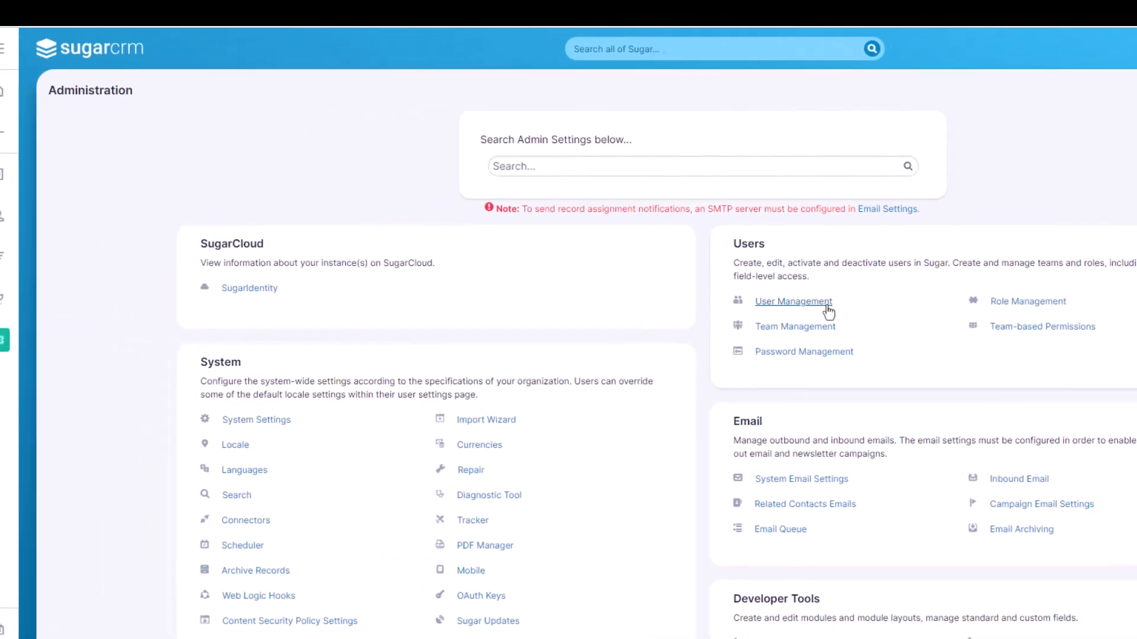
Step: Open the sales rep's user record from User Management and view their module access permissions
click(140, 191)
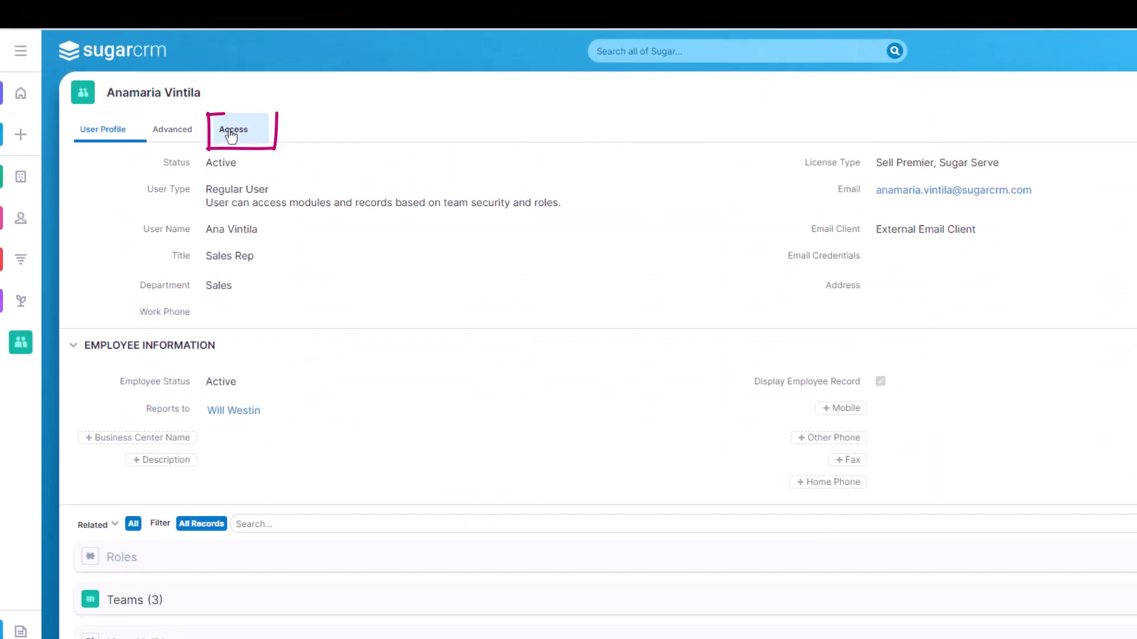
click(231, 135)
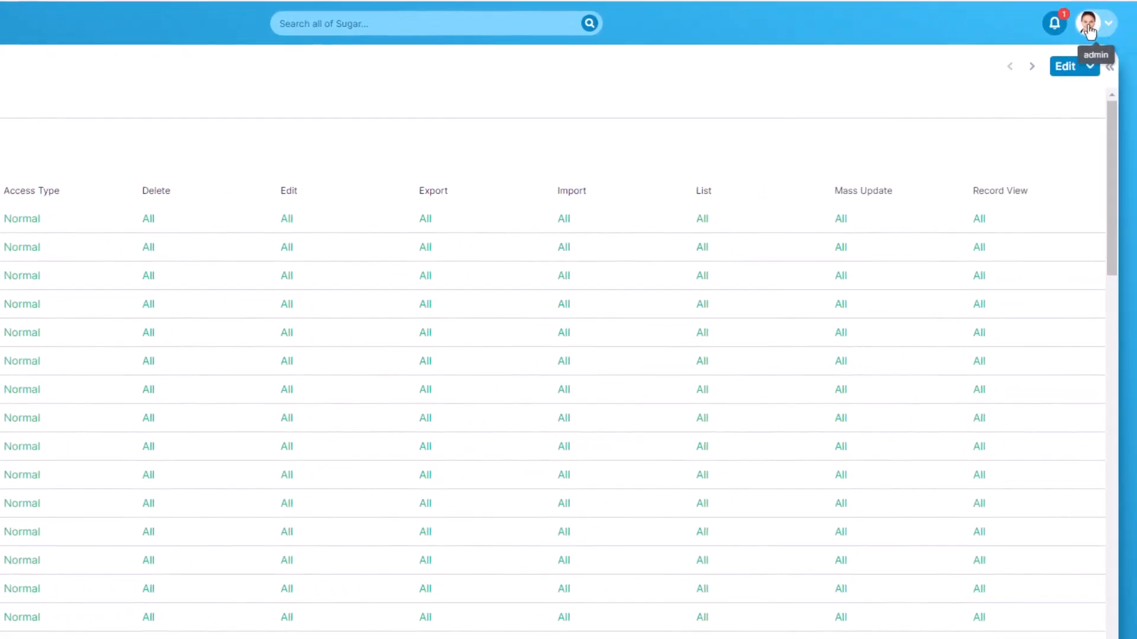
Step: Go to Role Management in the administration settings and create a role named Sales Support
click(1089, 28)
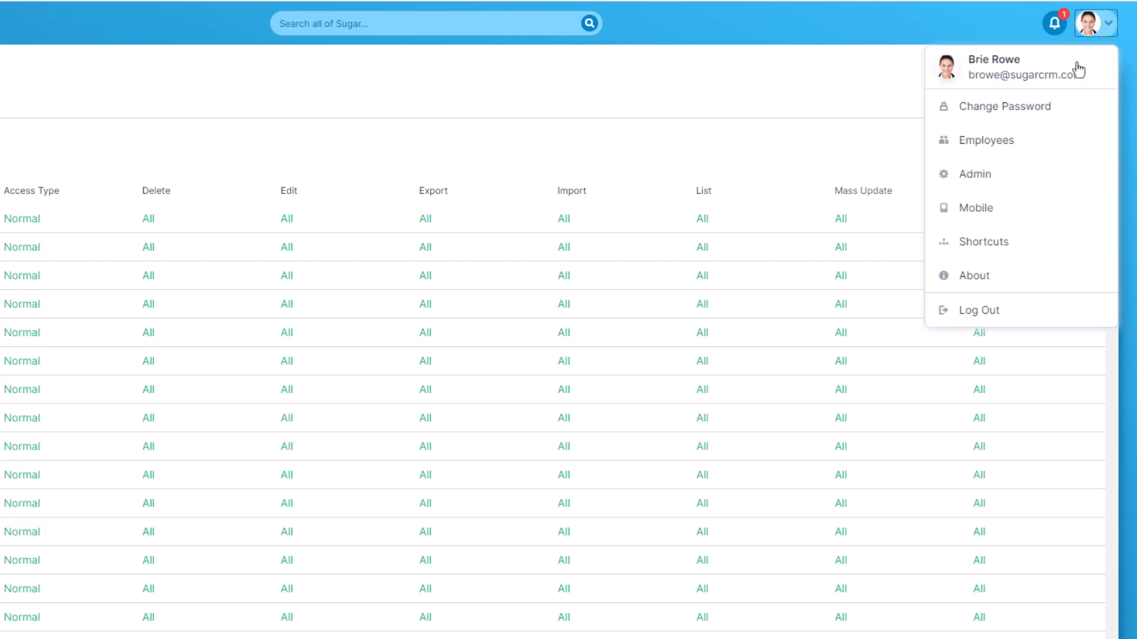
click(1005, 181)
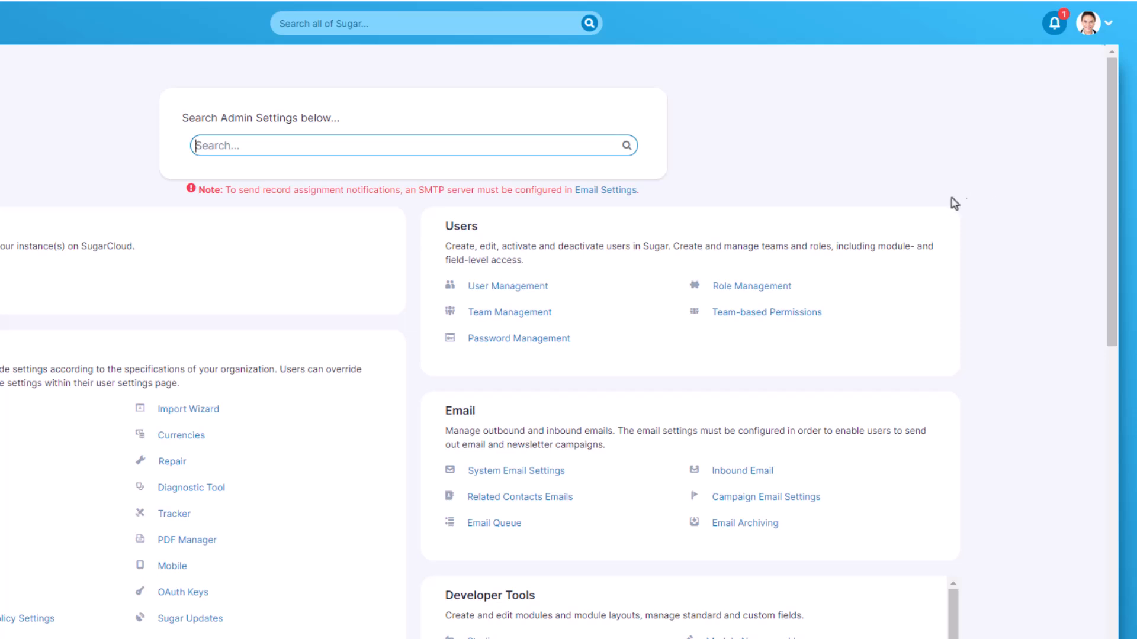
click(776, 293)
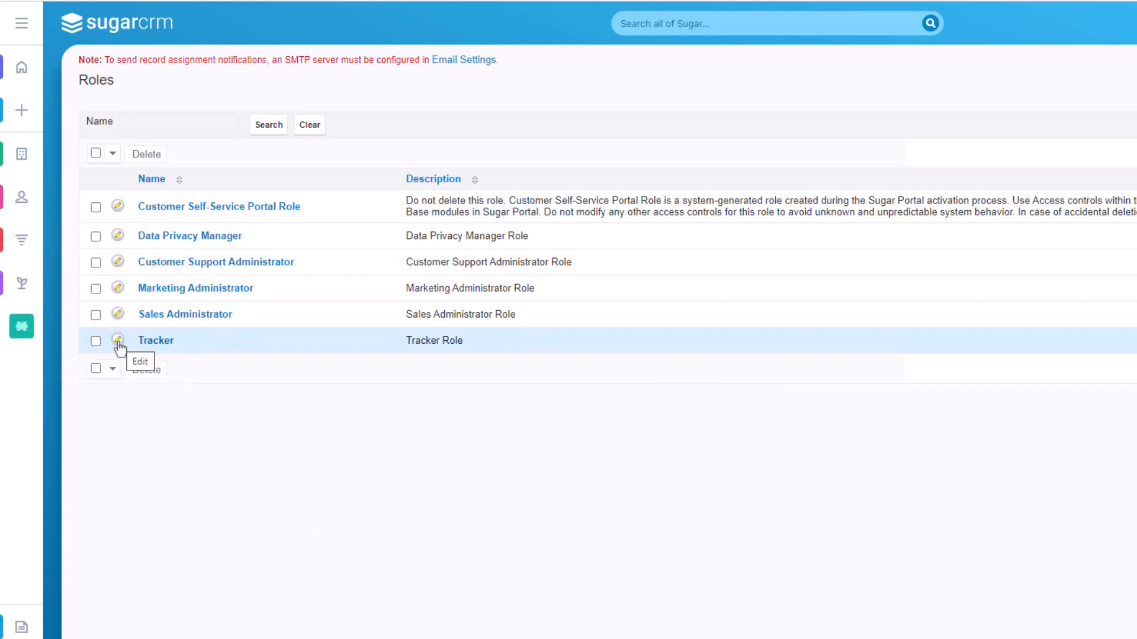
click(49, 329)
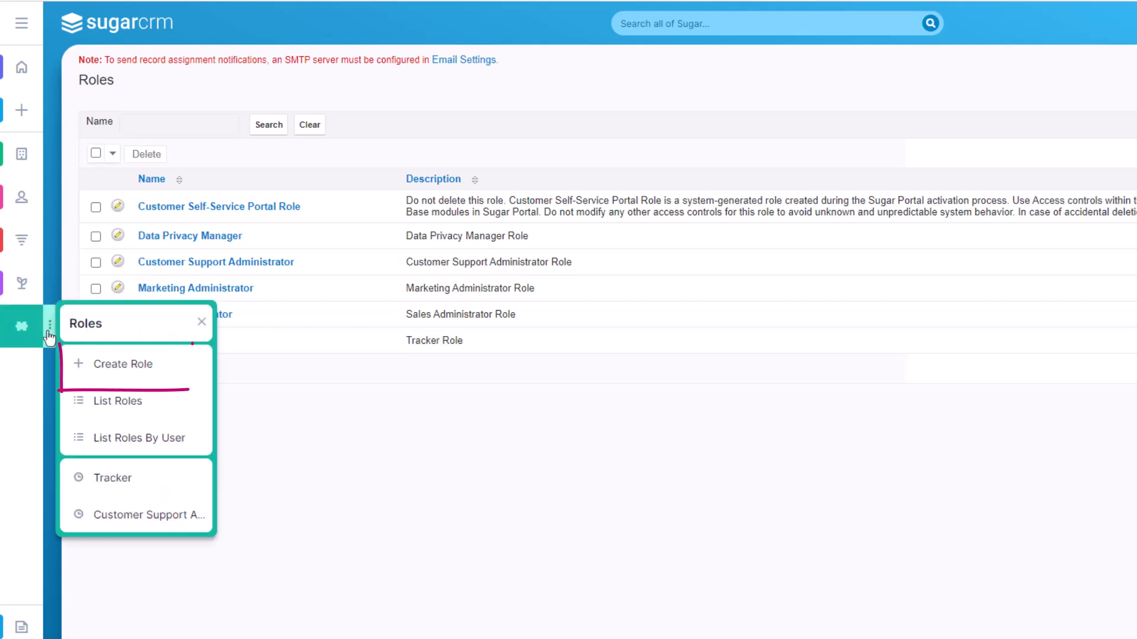
click(153, 372)
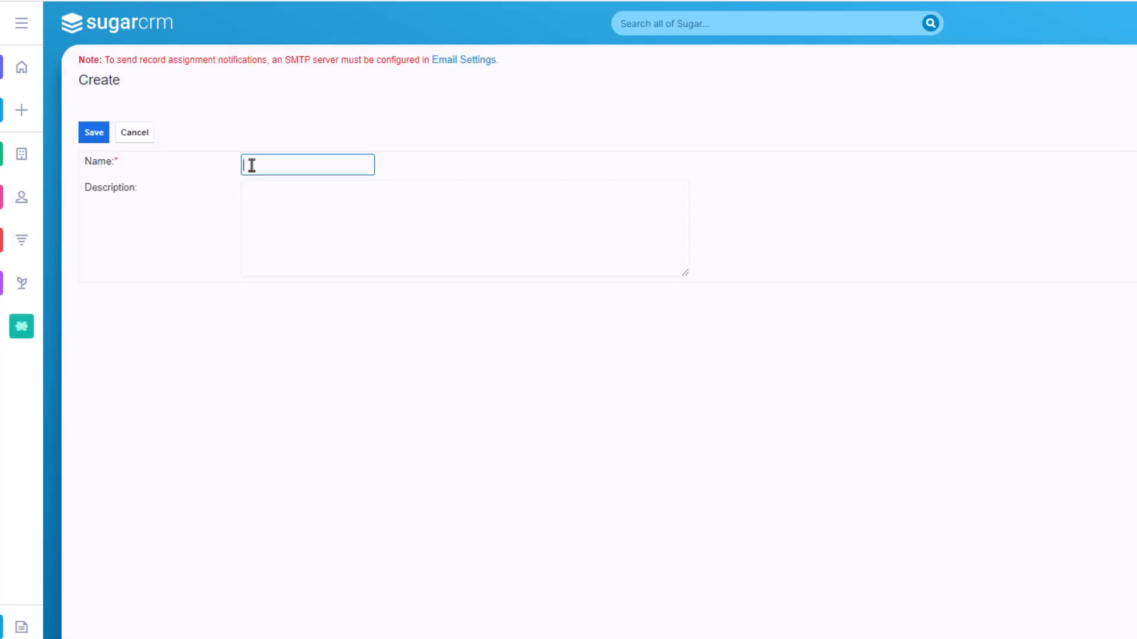
text(Sales Support)
click(94, 134)
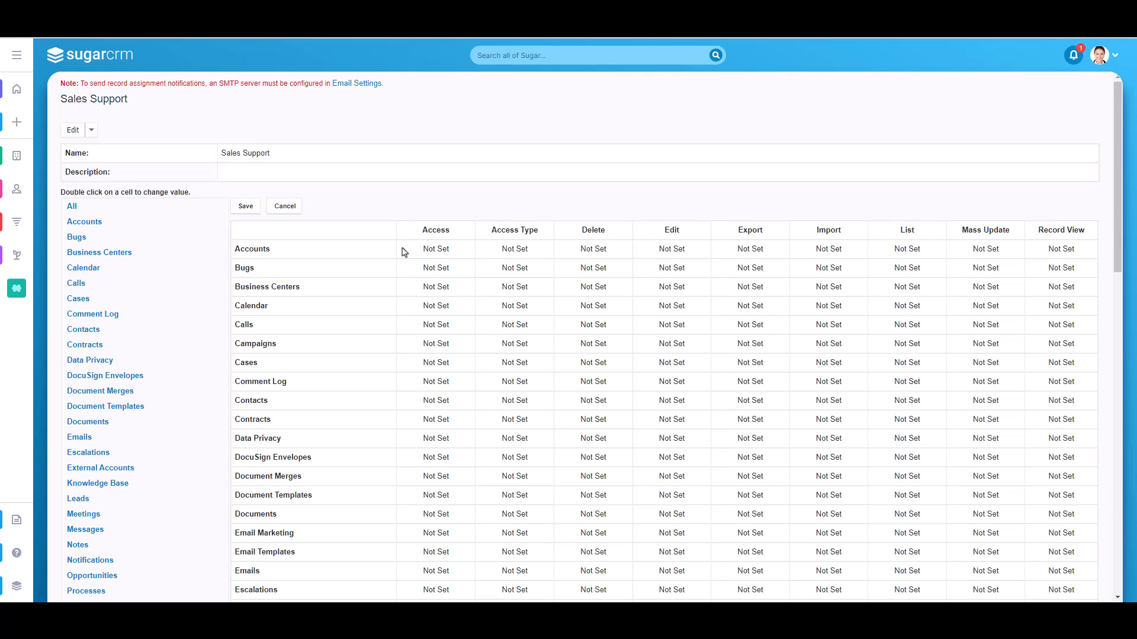
Step: Check the Access options for the Accounts module and set its Access Type to Admin
double_click(465, 253)
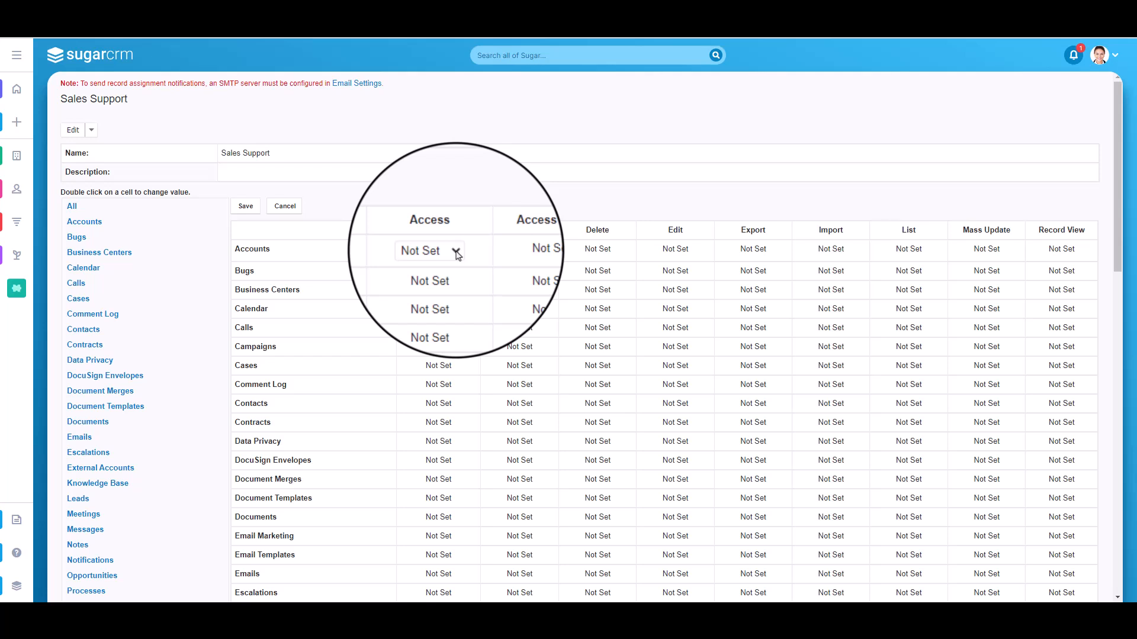
click(458, 256)
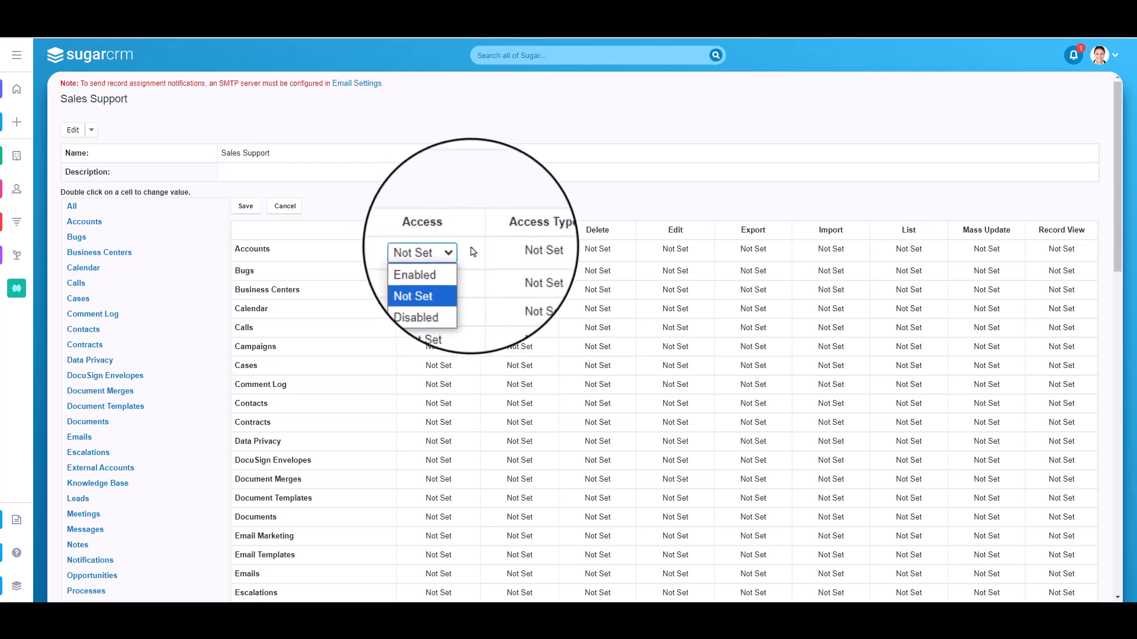
click(472, 251)
double_click(544, 251)
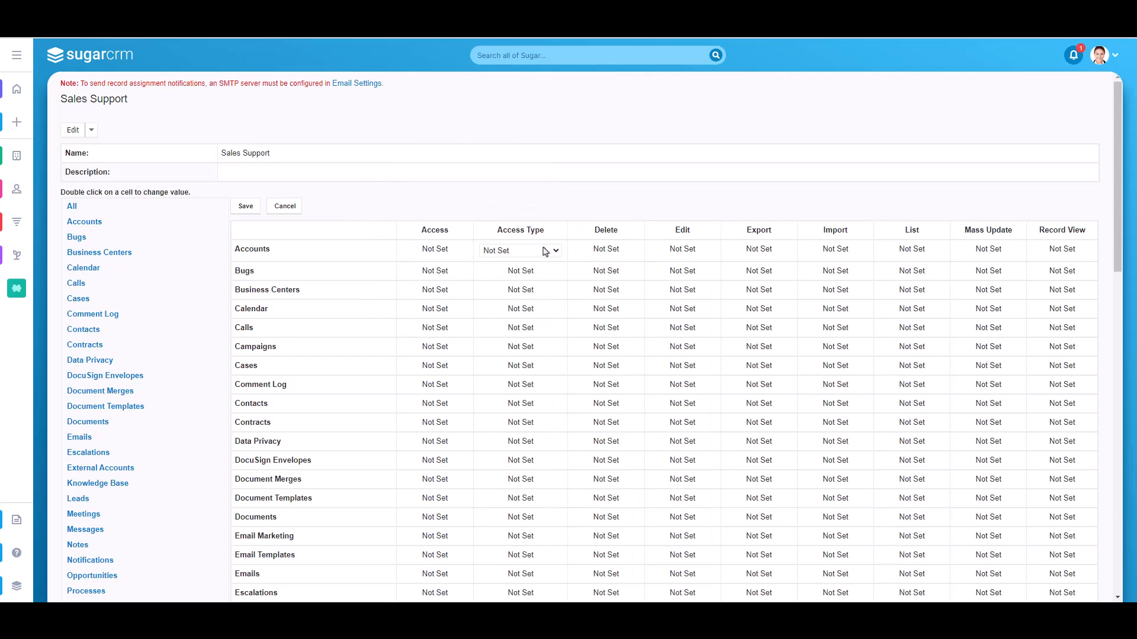
click(556, 251)
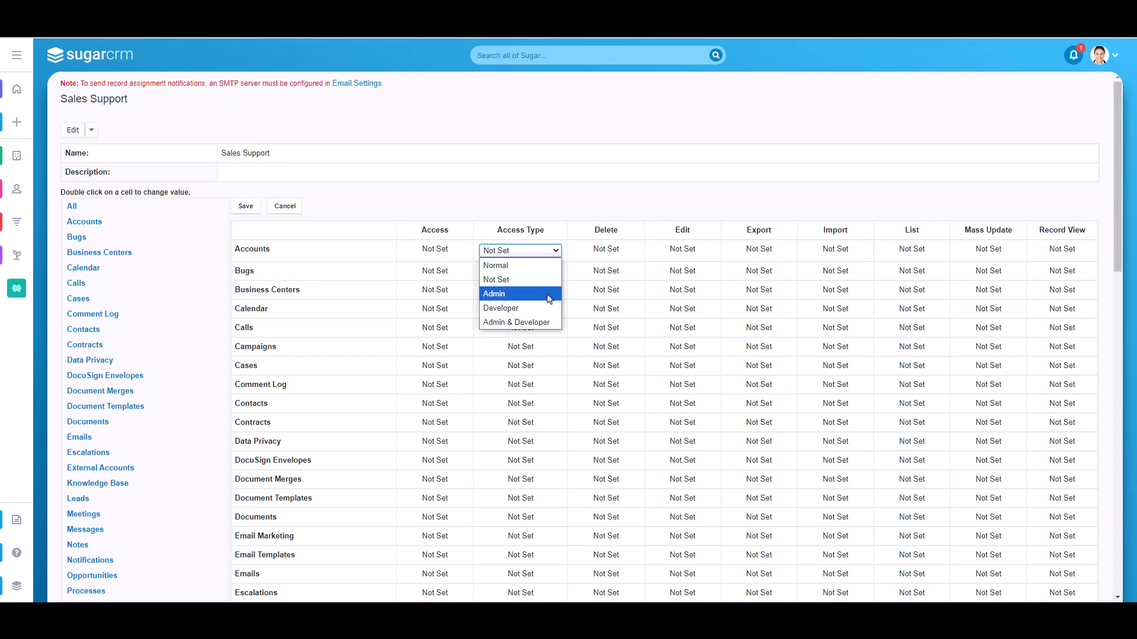
click(549, 296)
click(553, 254)
Step: Set the Delete permission of the Accounts module to None and open its Edit permission for changing
double_click(625, 253)
click(609, 253)
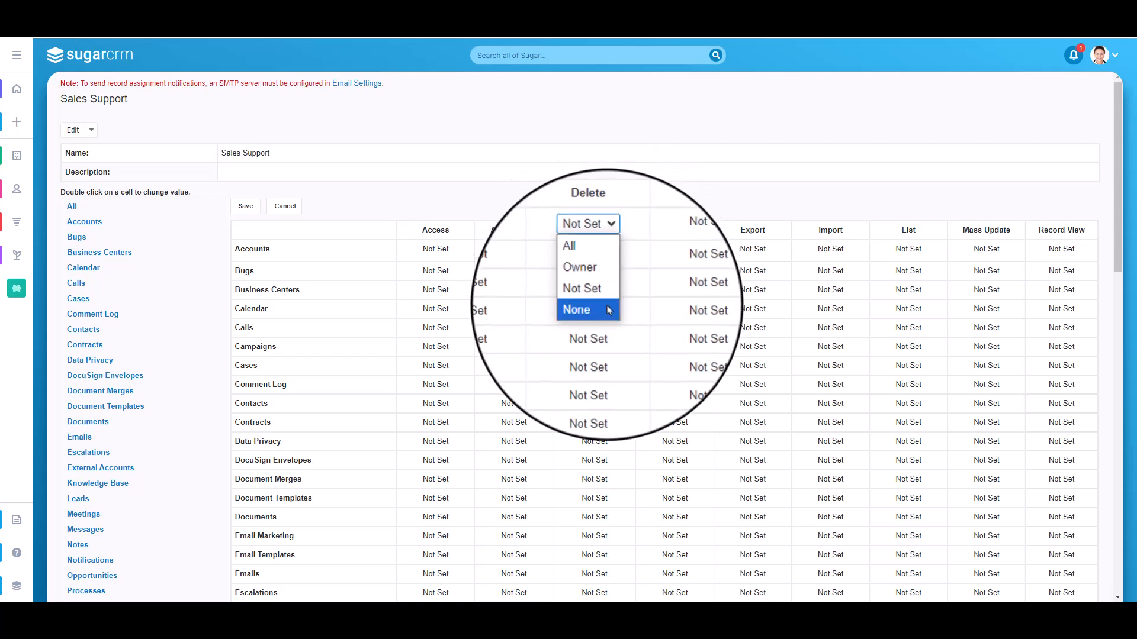
click(604, 308)
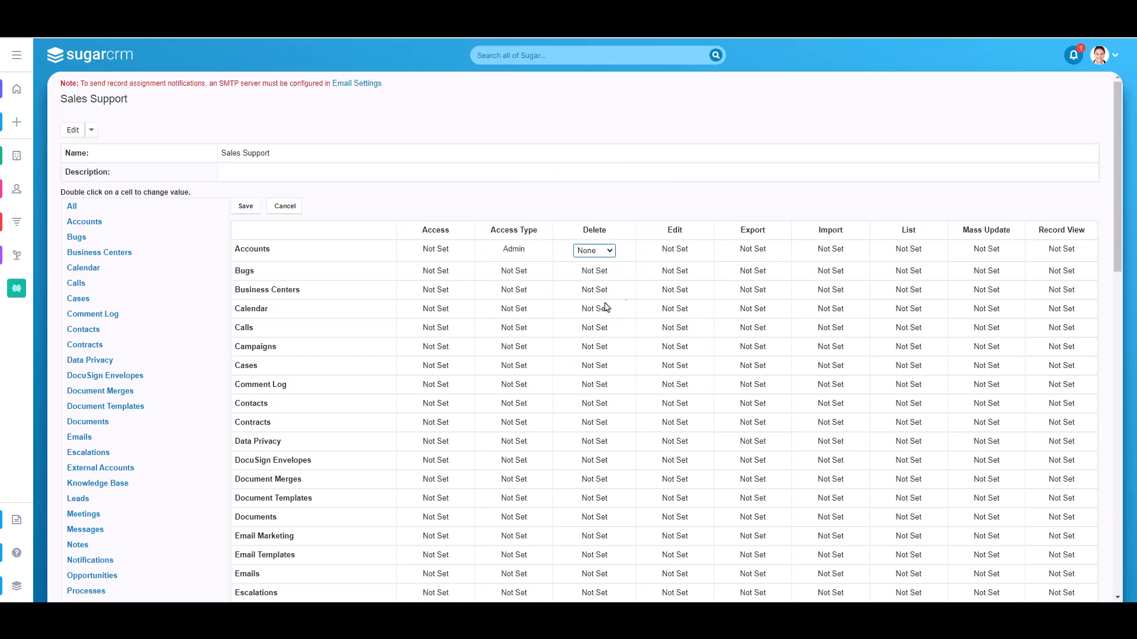
double_click(673, 249)
click(685, 281)
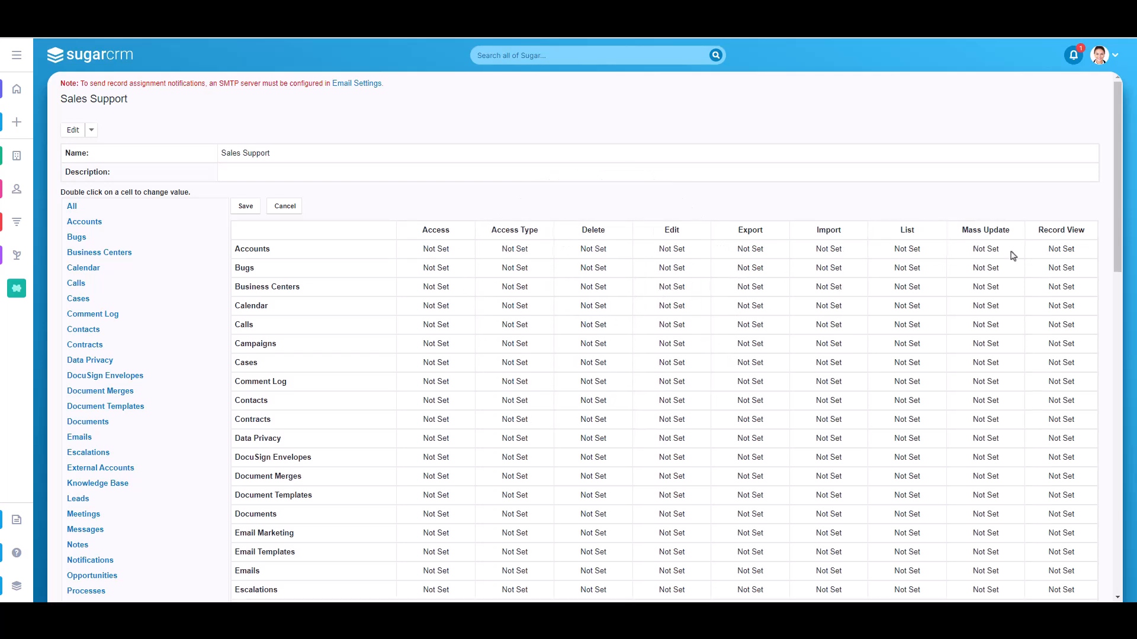
Step: Set the Mass Update permission of the Accounts module to All
double_click(1005, 251)
click(1001, 251)
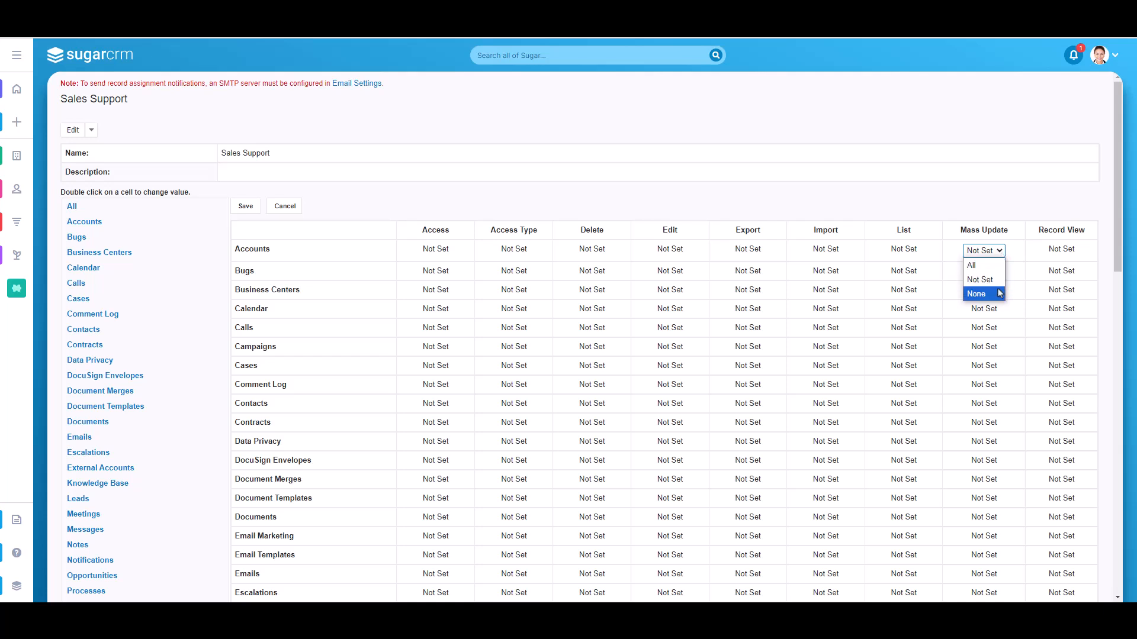
click(993, 270)
click(890, 208)
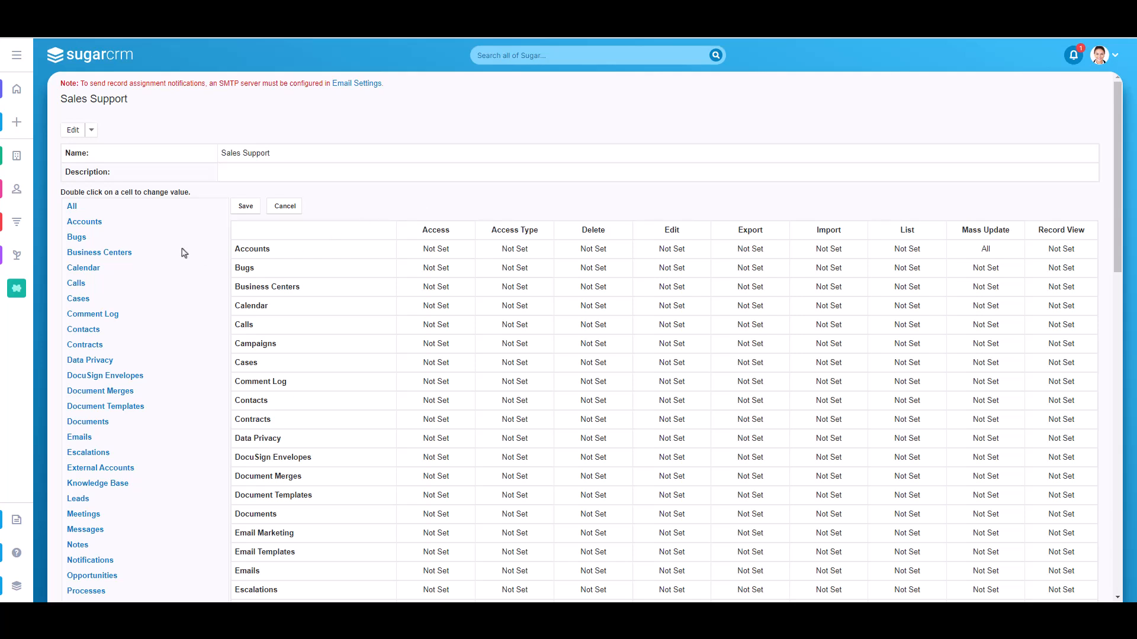
Step: Open the Accounts field permissions for the role and set the Facebook Account field to Owner Read/Owner Write
click(93, 229)
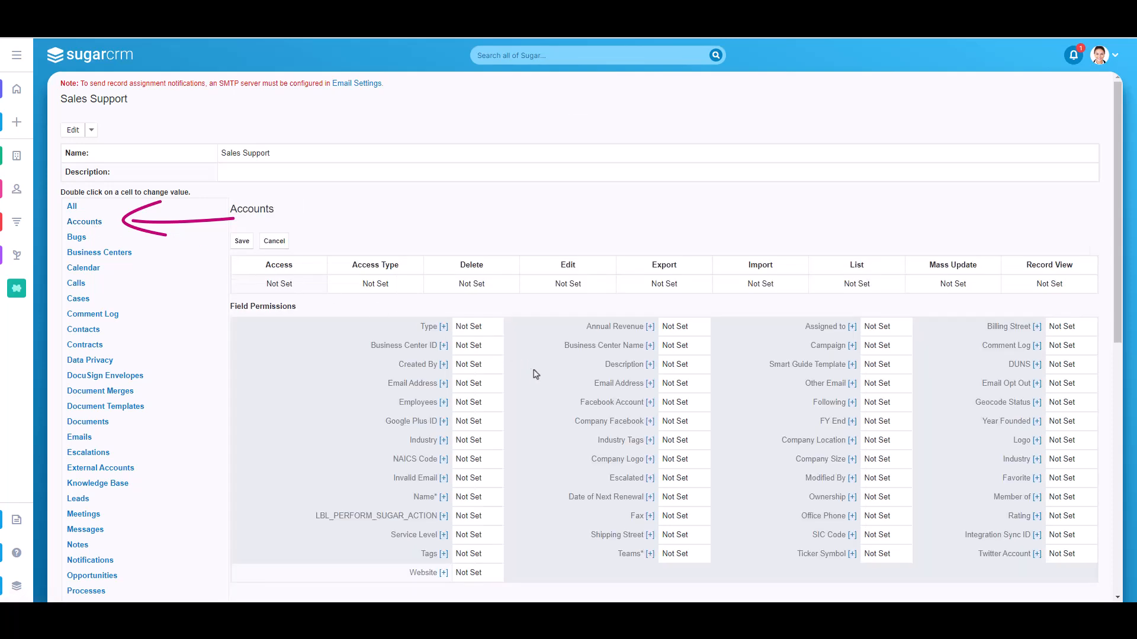
double_click(699, 407)
click(705, 406)
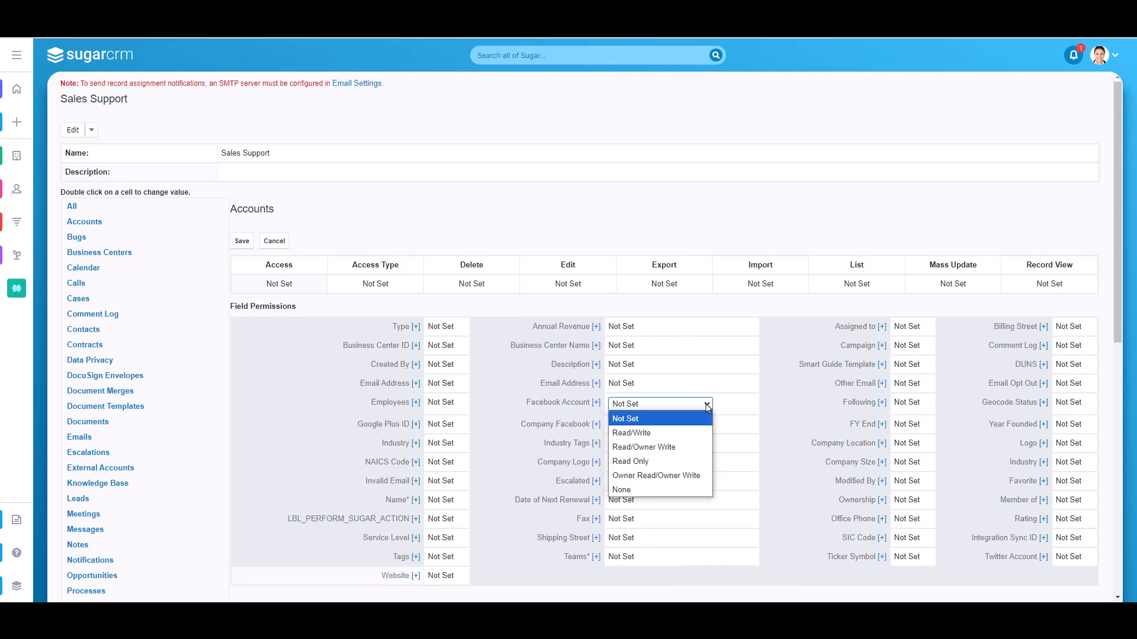
click(705, 479)
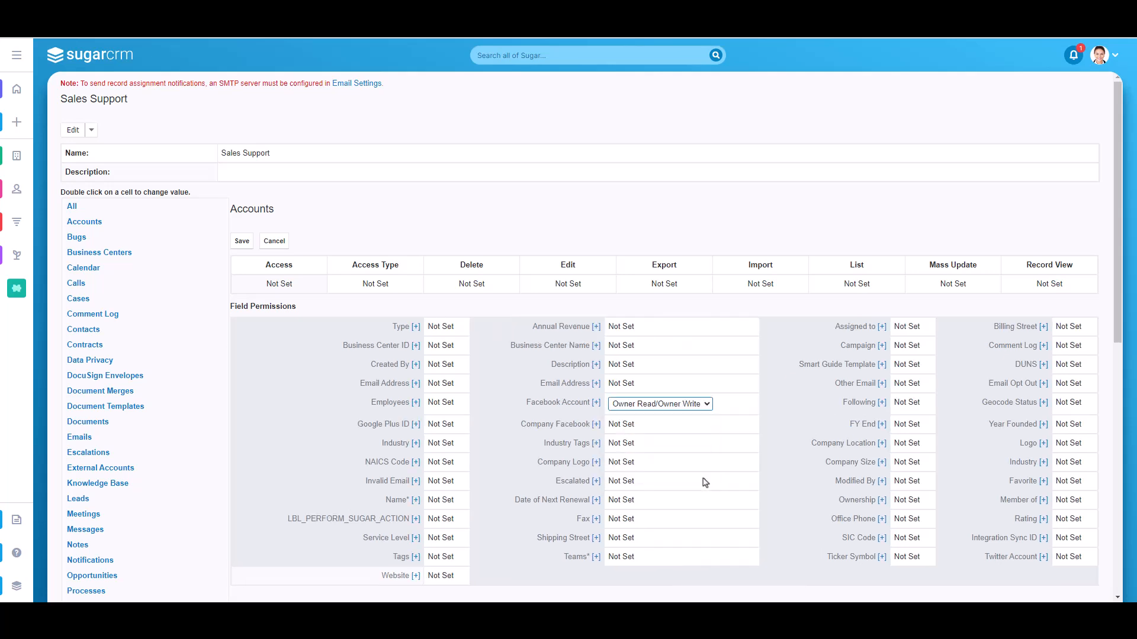
click(727, 225)
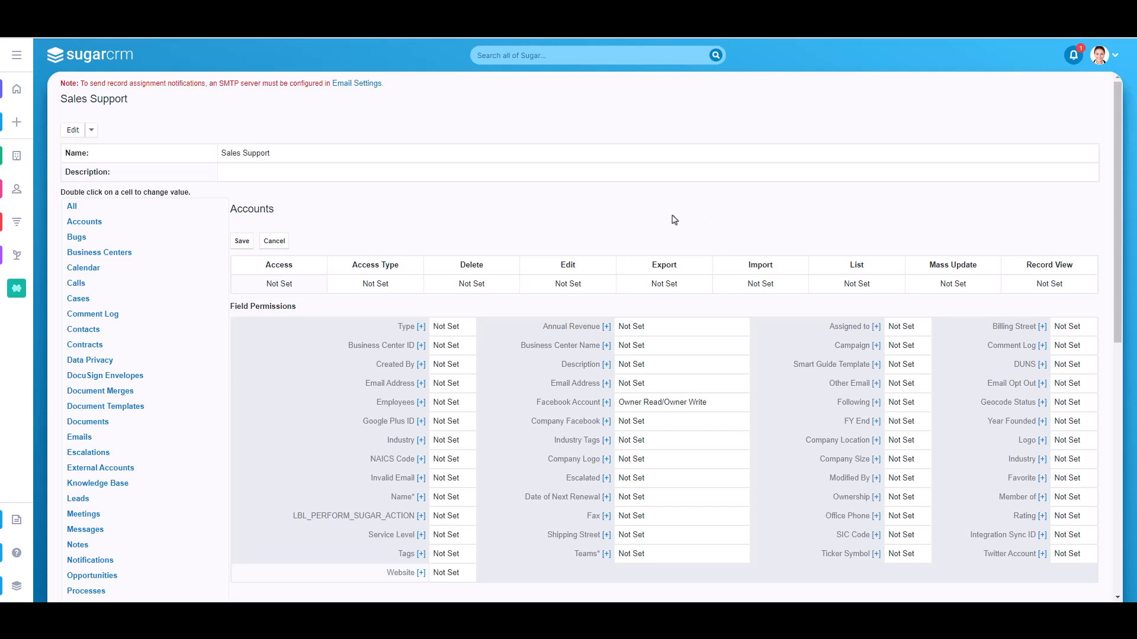
Step: Assign the first three users in the user selection list to the Sales Support role
scroll(673, 220, down, 5)
scroll(581, 362, down, 4)
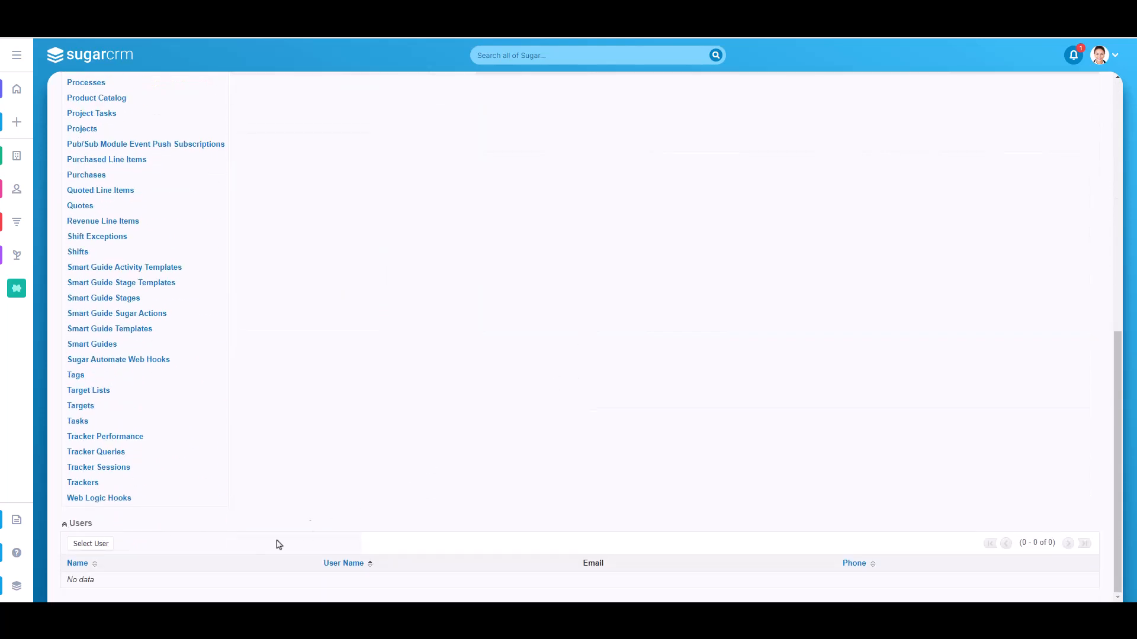
click(98, 549)
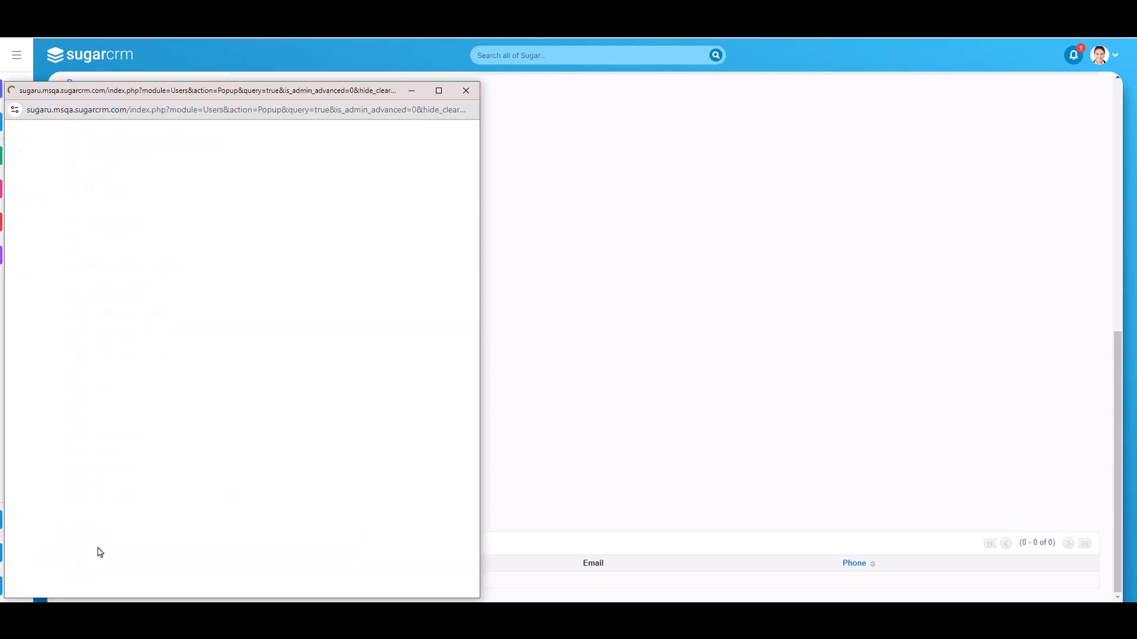
scroll(320, 393, down, 3)
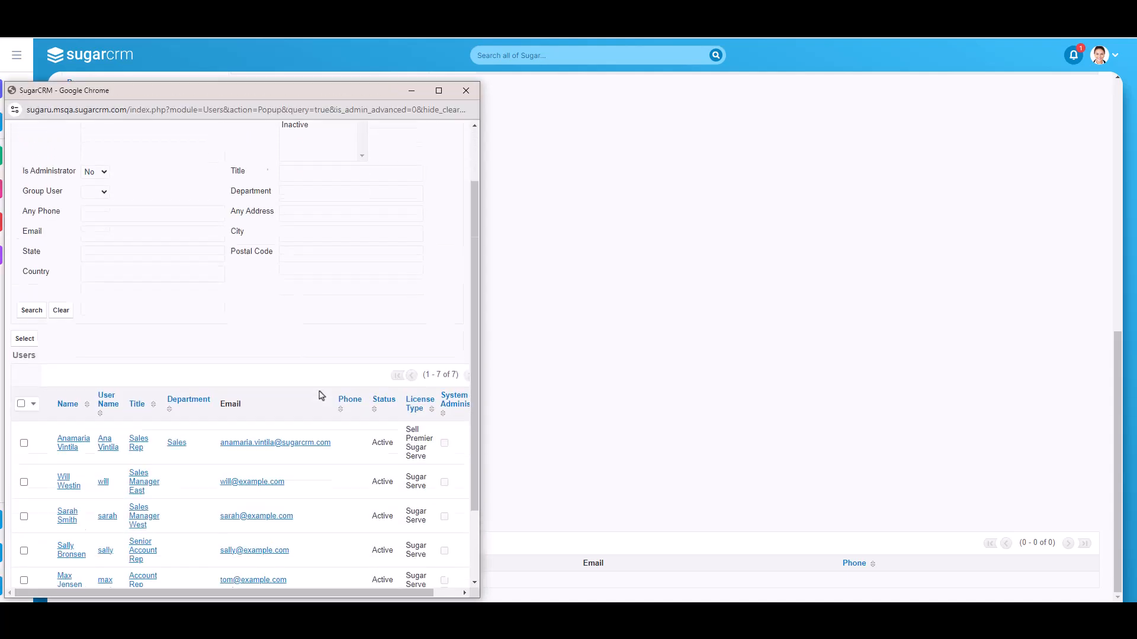
click(24, 349)
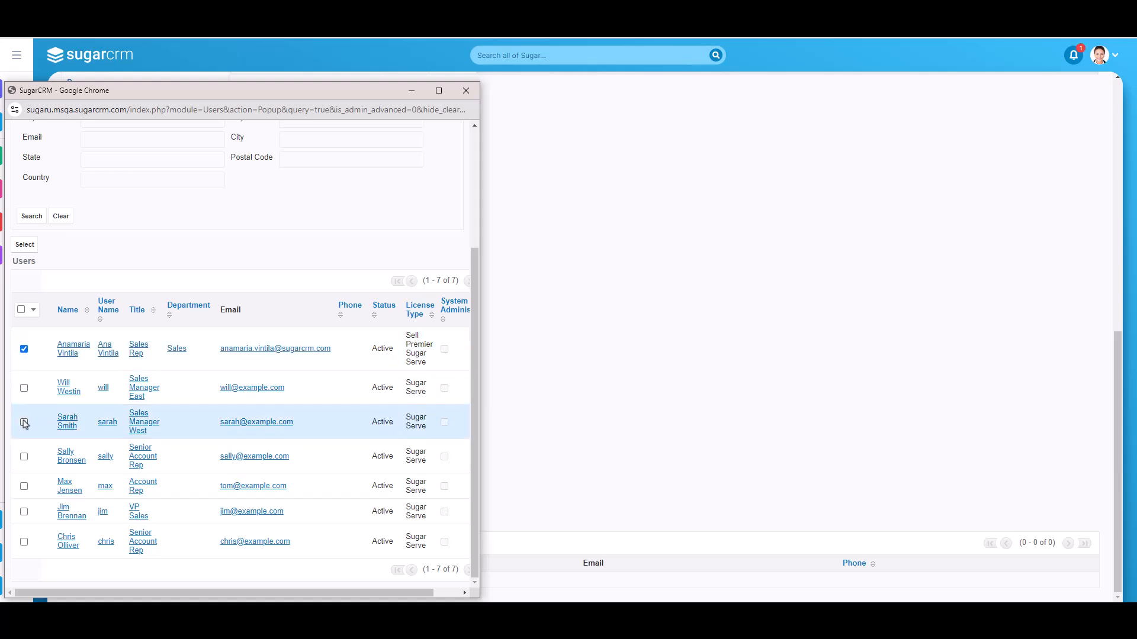
click(23, 388)
click(23, 422)
click(30, 248)
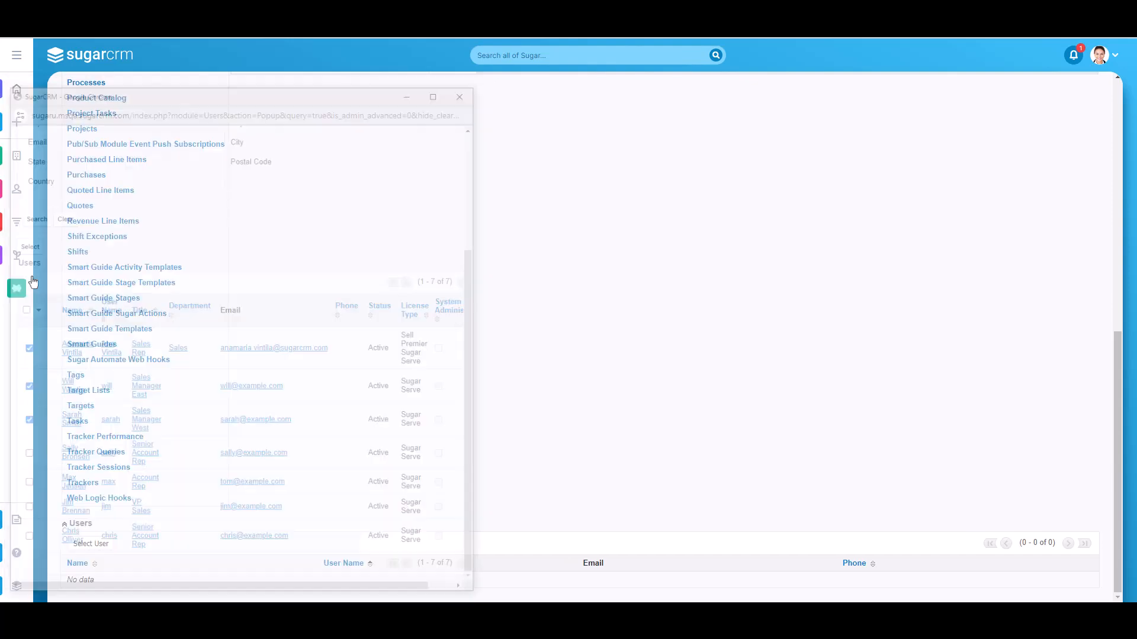
Step: Open the available actions for the Roles module
click(37, 292)
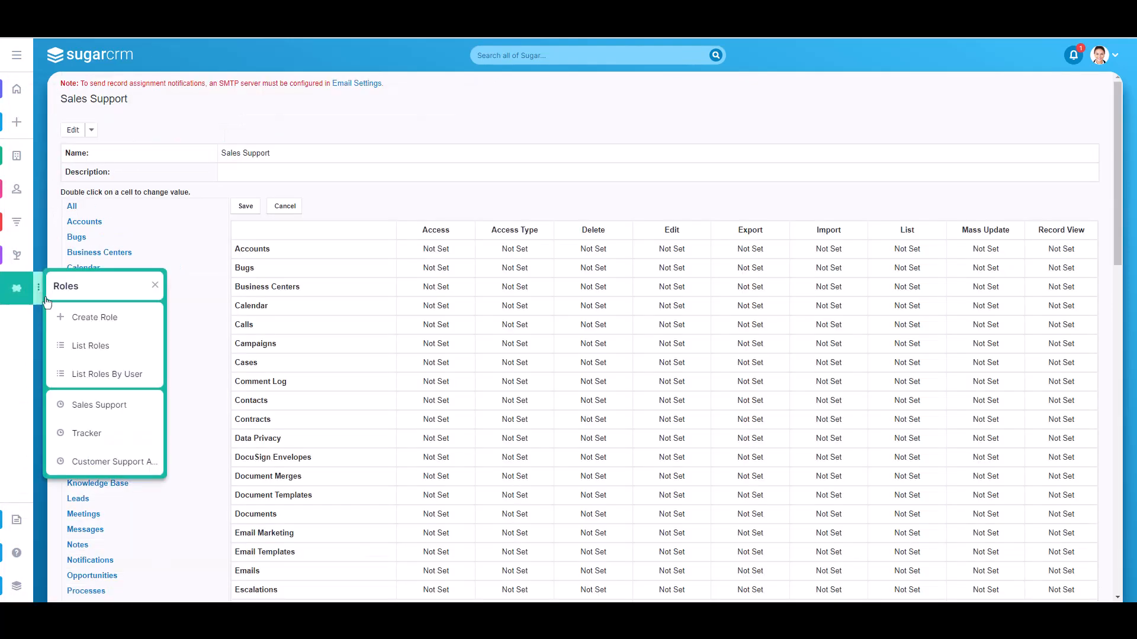